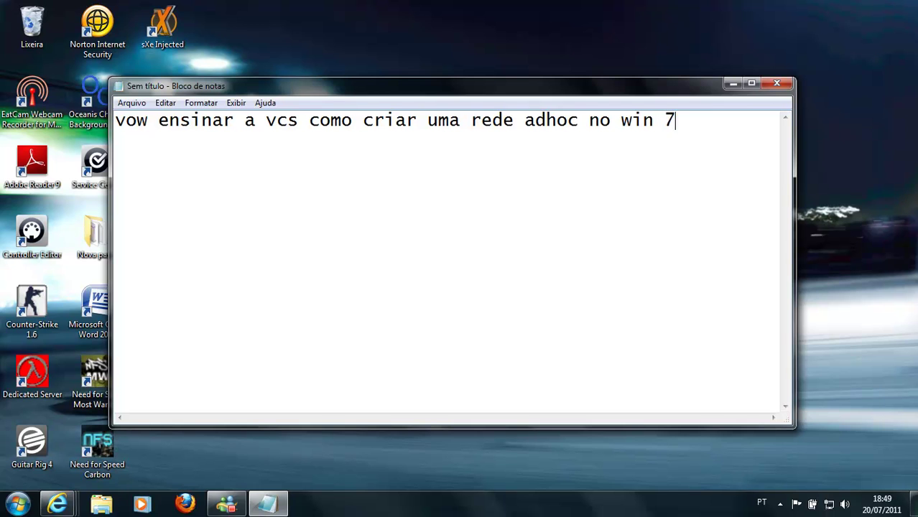
# - Close the Notepad note and refresh the desktop
pyautogui.click(777, 85)
pyautogui.click(780, 504)
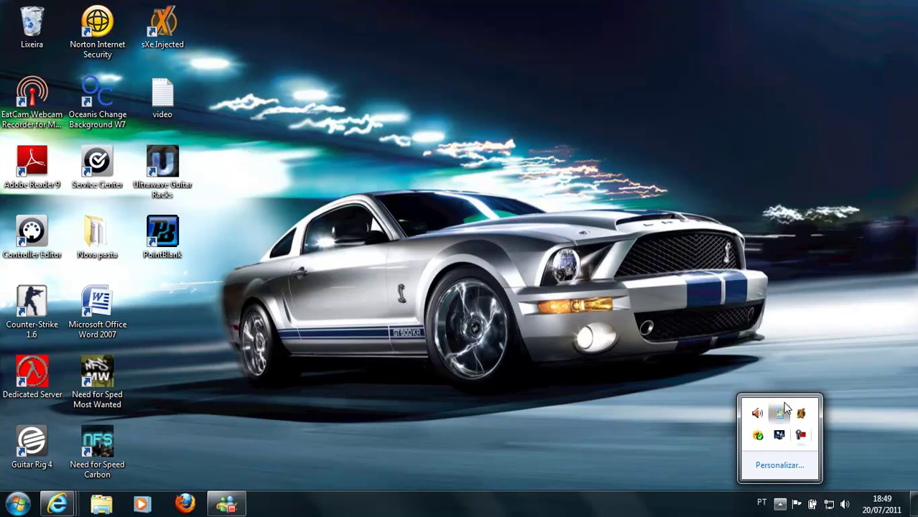
pyautogui.click(579, 351)
pyautogui.rightClick(666, 349)
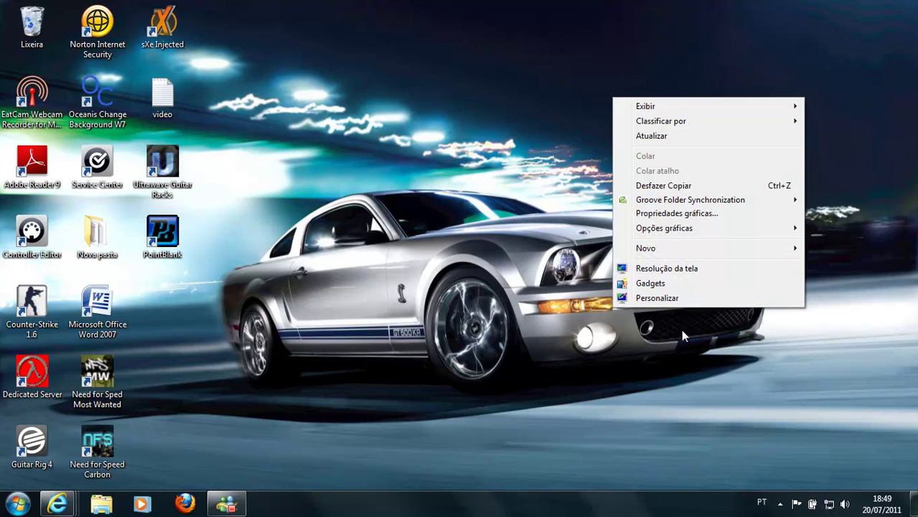
pyautogui.click(683, 136)
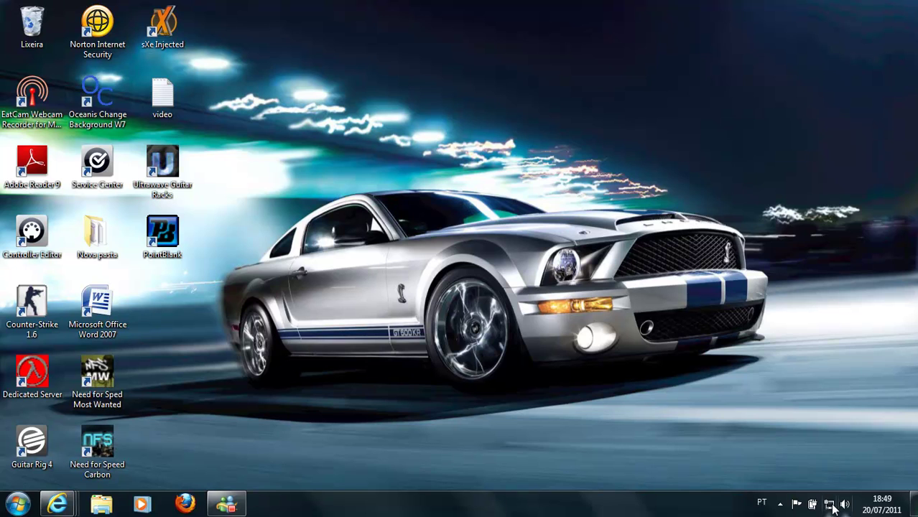
# - Open the Central de Rede e Compartilhamento and go to the wireless network management page
pyautogui.click(829, 505)
pyautogui.click(898, 234)
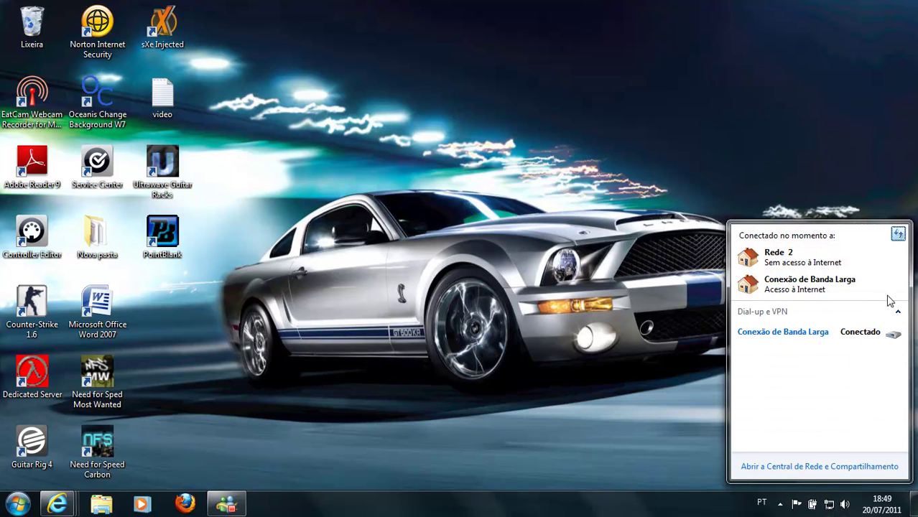
pyautogui.click(855, 466)
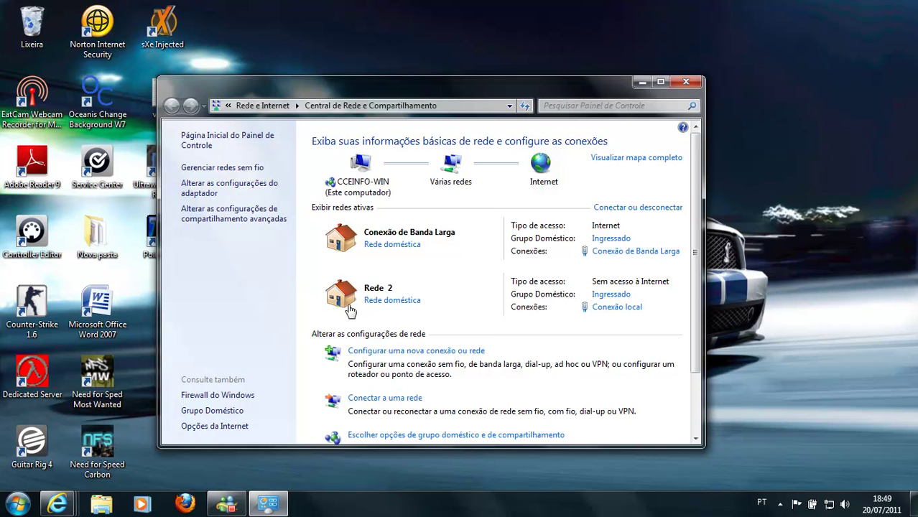
pyautogui.scroll(-1, 386, 389)
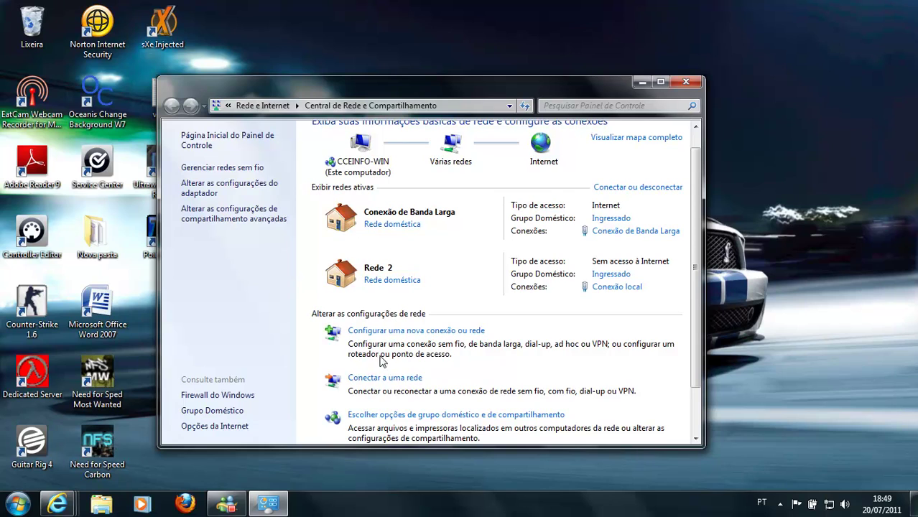
pyautogui.click(237, 170)
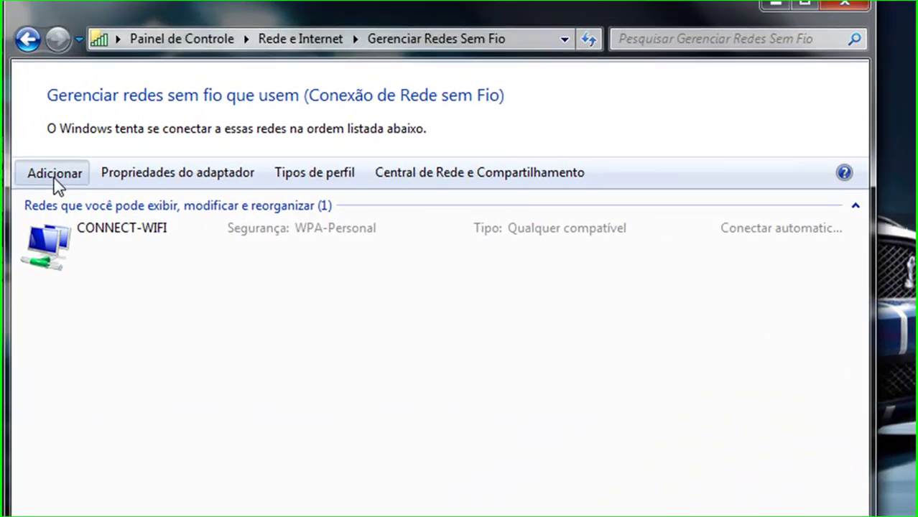
# - Start adding a wireless network as an ad hoc network and advance to its name and security options
pyautogui.click(136, 184)
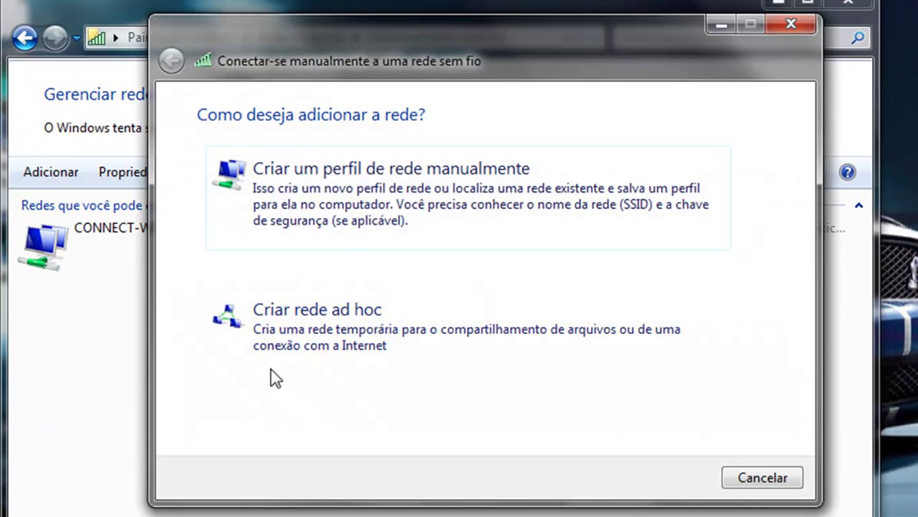
pyautogui.click(391, 319)
pyautogui.click(671, 486)
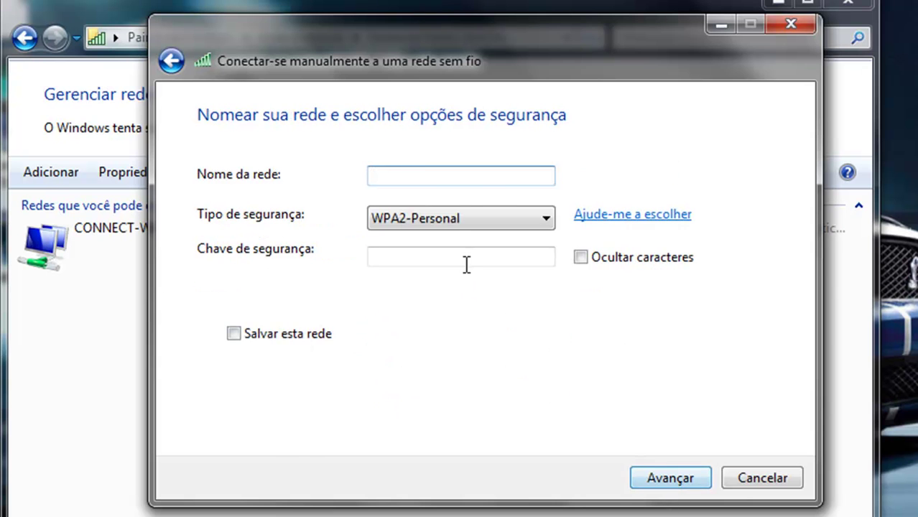
# - Name the ad hoc network "nome" and enter its security key
pyautogui.write('noem')
pyautogui.hotkey('ctrl', 'a')
pyautogui.write('nome')
pyautogui.click(428, 257)
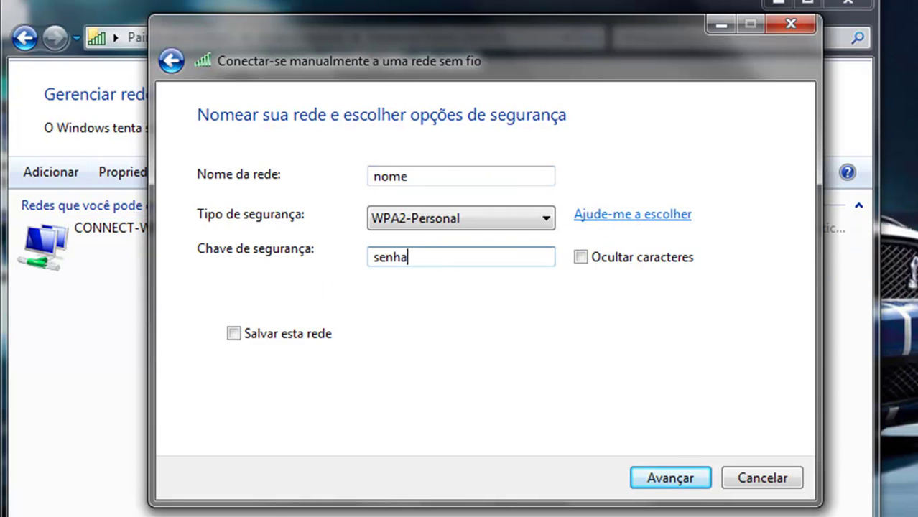
# - Set the ad hoc network's security type to Sem autenticação (Aberta)
pyautogui.click(498, 220)
pyautogui.click(501, 224)
pyautogui.click(501, 223)
pyautogui.click(474, 243)
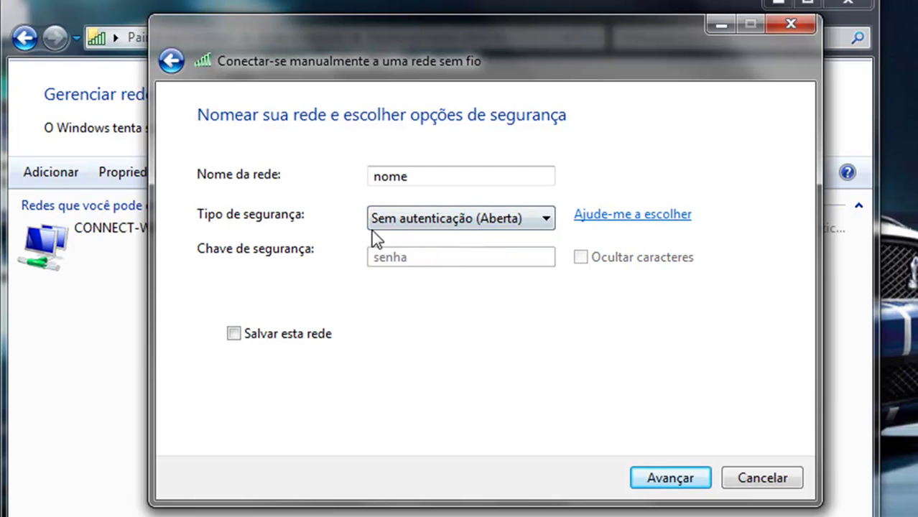
# - Switch to Notepad, write the note "vc decide quais vão ser as config" and clear it
pyautogui.press('super')
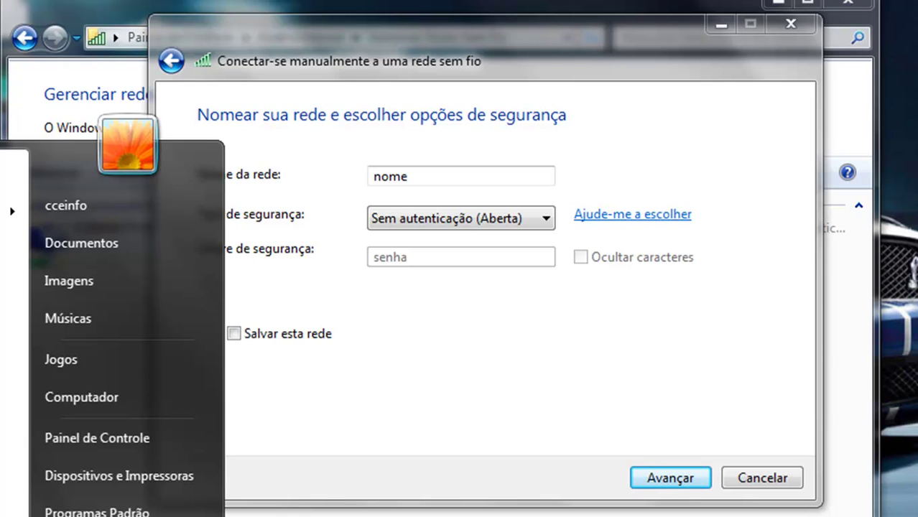
pyautogui.press('Escape')
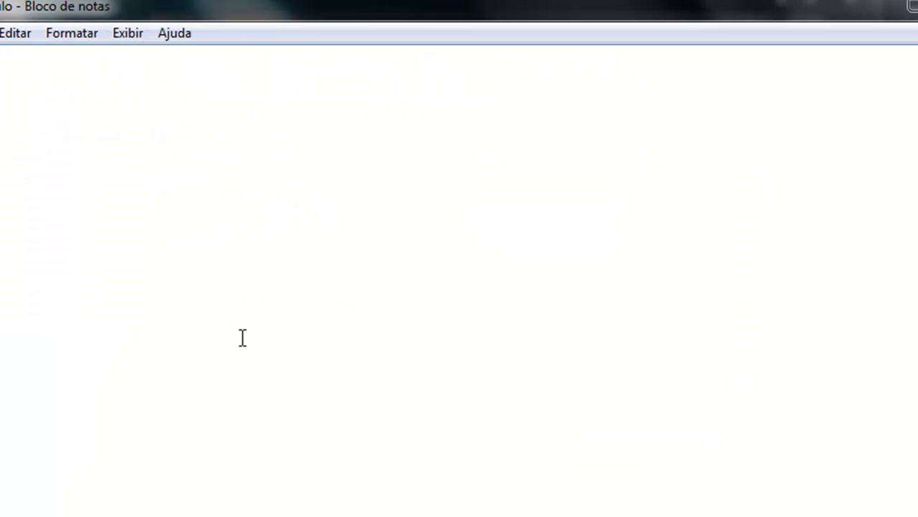
pyautogui.write('c ')
pyautogui.write('decida d')
pyautogui.press('BackSpace')
pyautogui.press('BackSpace')
pyautogui.press('BackSpace')
pyautogui.write('e quais vão ser as config')
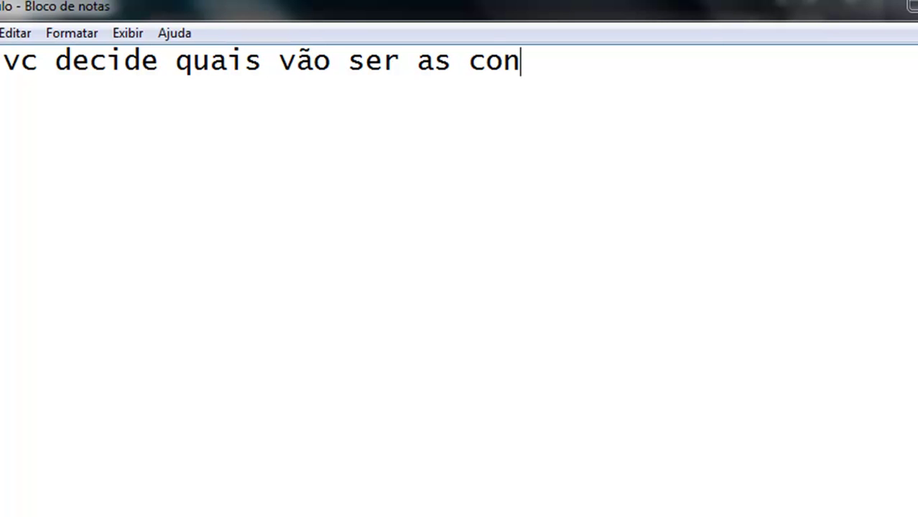
pyautogui.hotkey('ctrl', 'a')
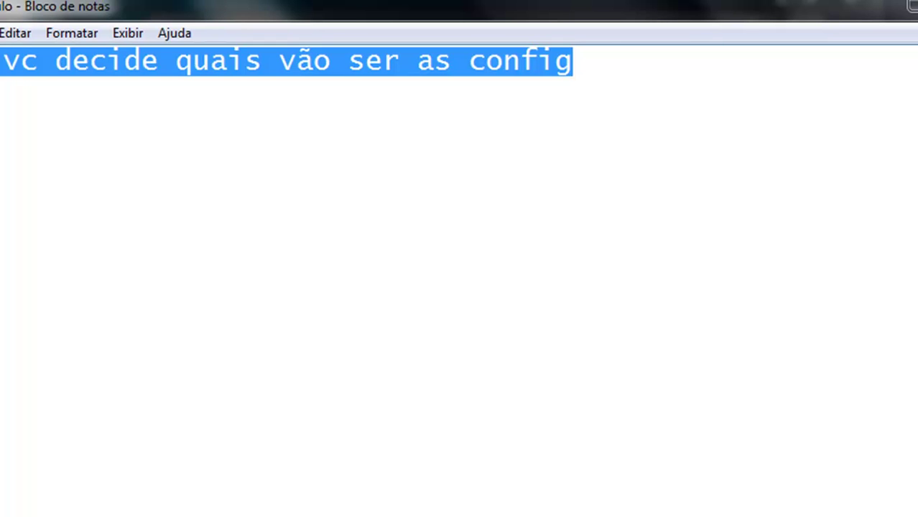
pyautogui.press('Delete')
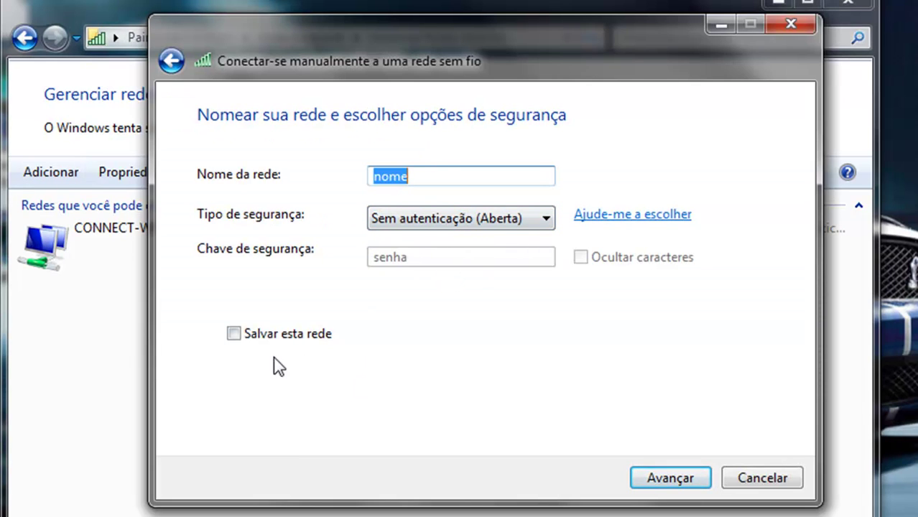
# - Create the ad hoc network, enable Internet connection sharing for it and close the wizard
pyautogui.click(673, 481)
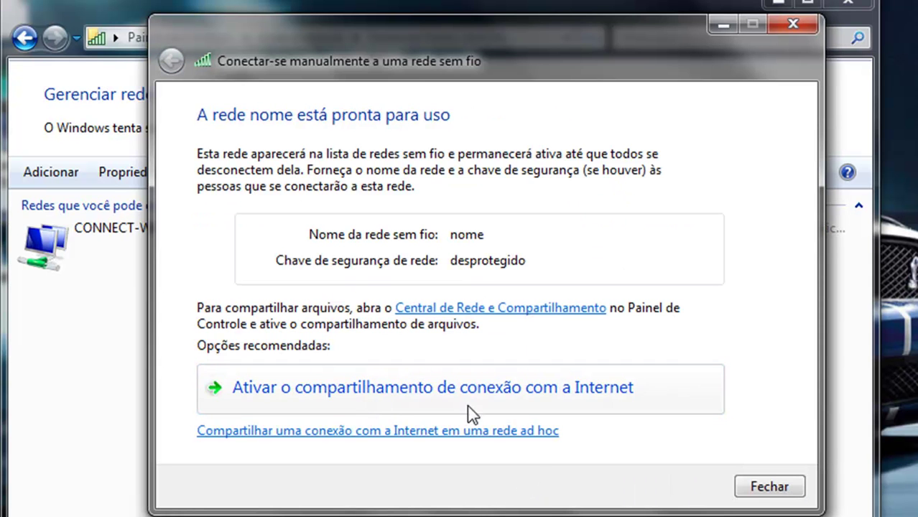
pyautogui.click(546, 392)
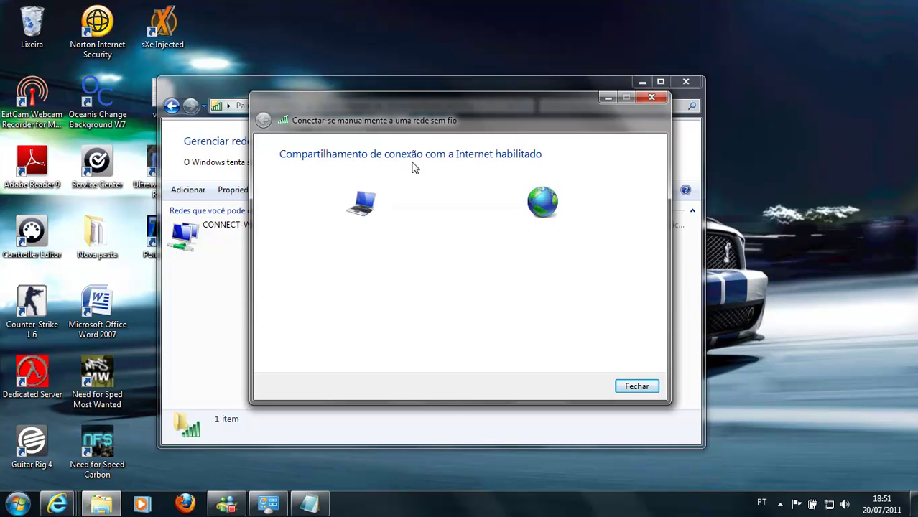
pyautogui.moveTo(429, 118); pyautogui.dragTo(518, 97)
pyautogui.click(288, 109)
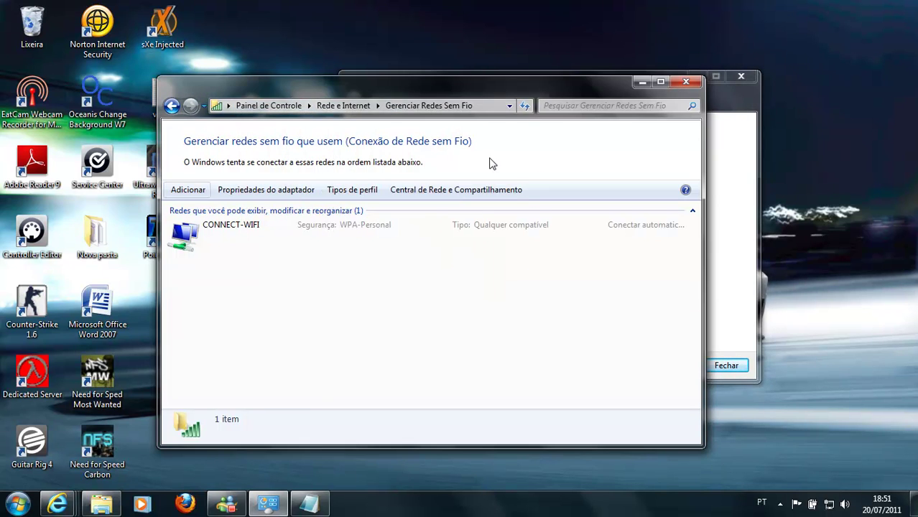
pyautogui.click(733, 273)
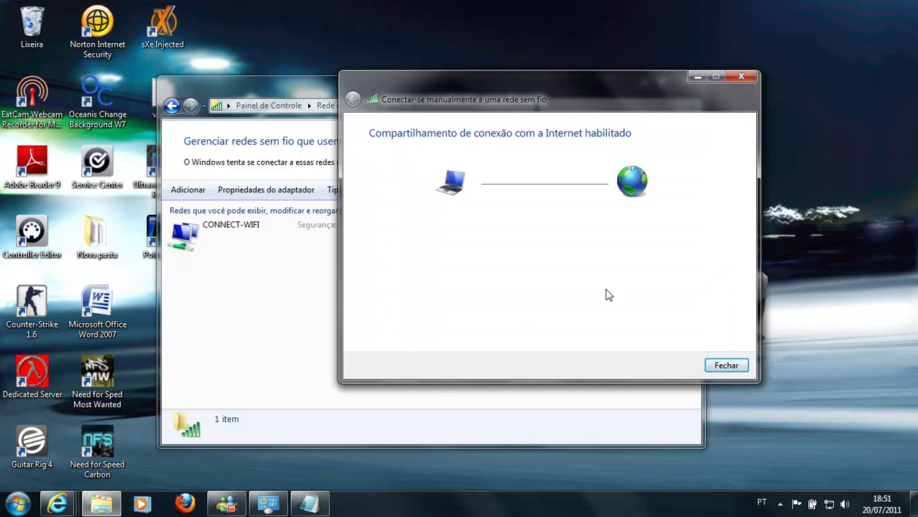
pyautogui.moveTo(60, 509)
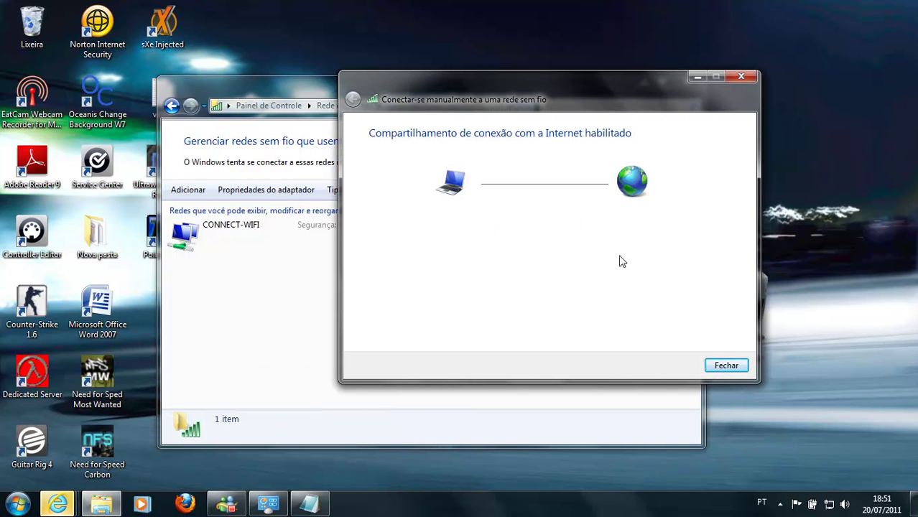
pyautogui.click(724, 366)
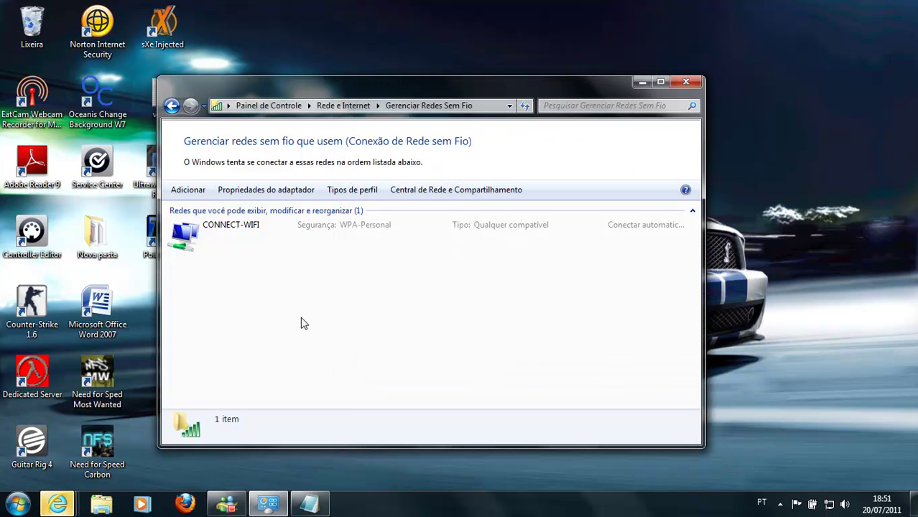
# - Check the nome network in the list of available networks and open the network adapter settings
pyautogui.click(845, 506)
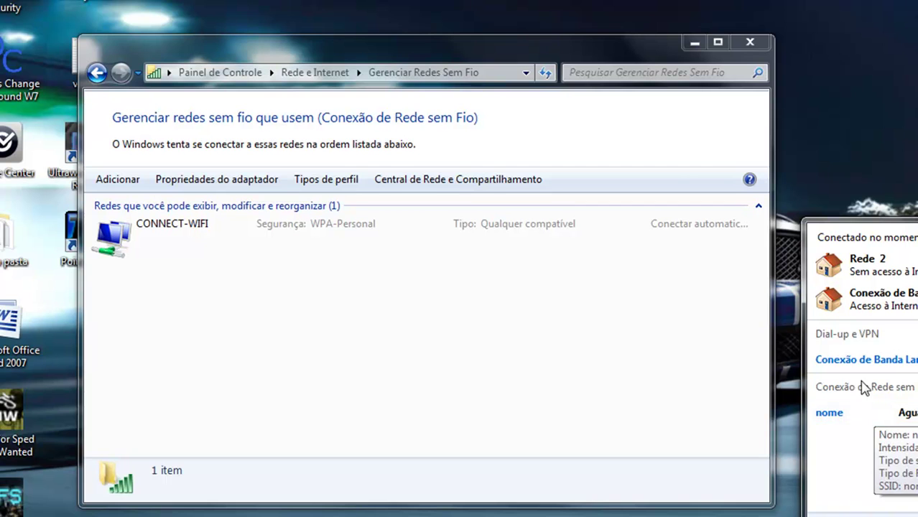
pyautogui.click(623, 322)
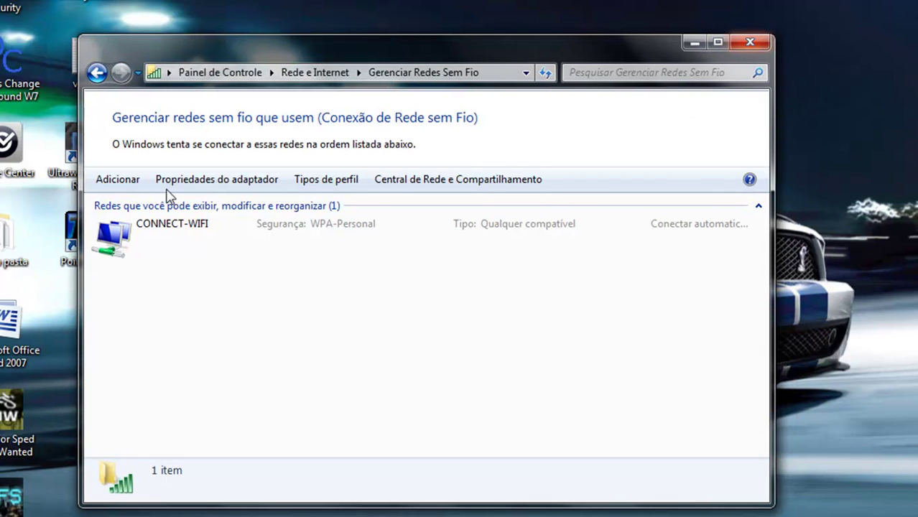
pyautogui.click(97, 73)
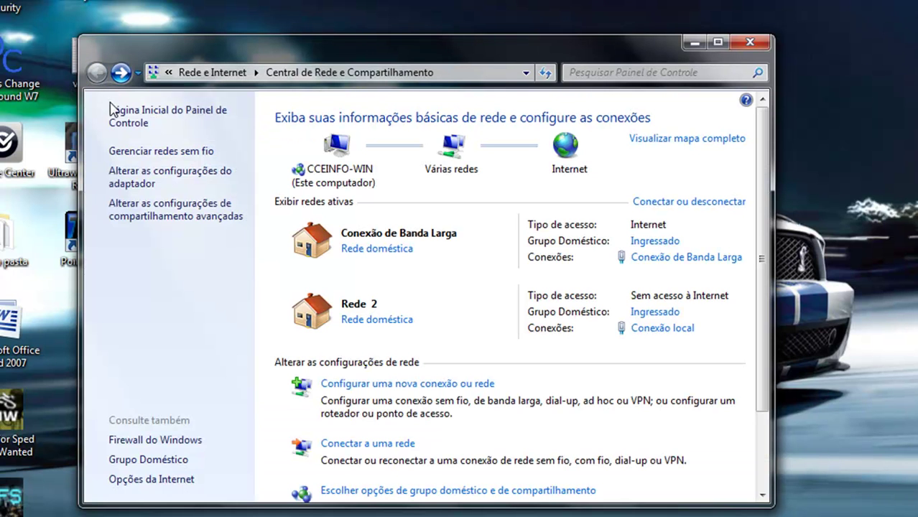
pyautogui.click(185, 178)
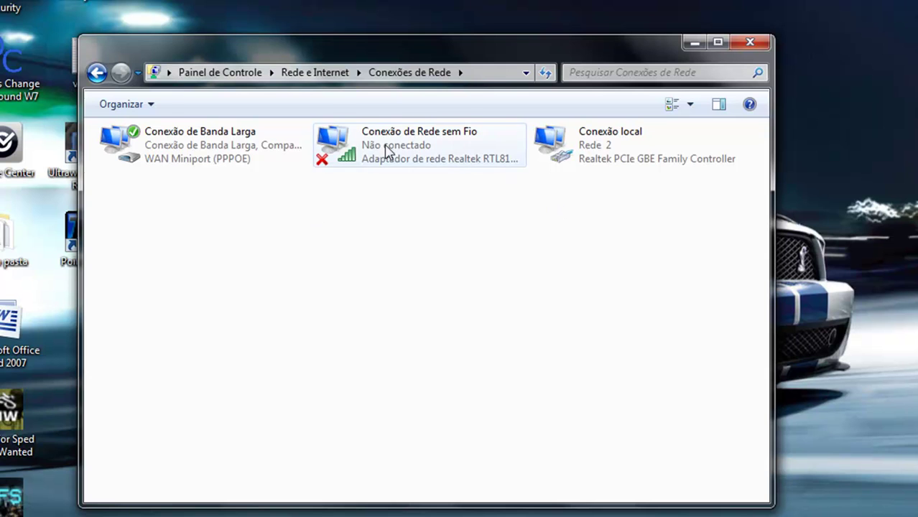
# - Allow other network users to connect to the Internet through Conexão local, accepting the transfer of sharing from Conexão de Banda Larga
pyautogui.click(601, 153)
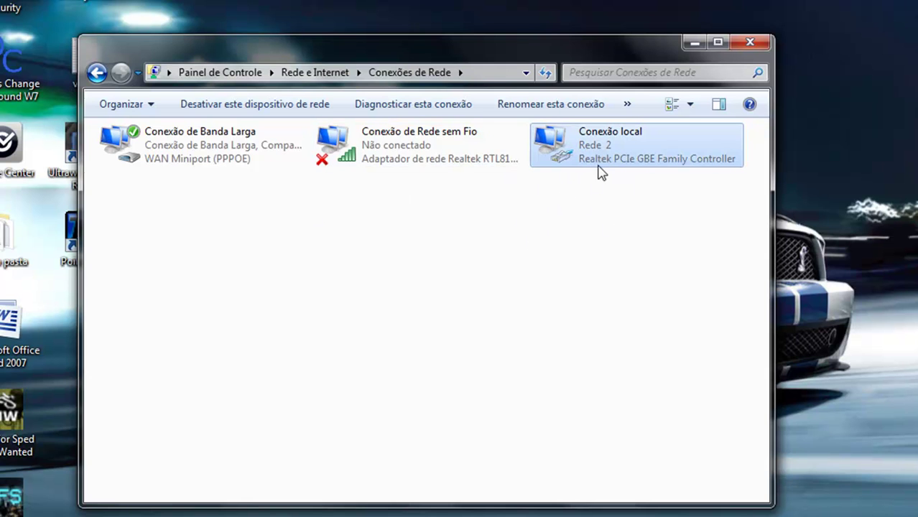
pyautogui.rightClick(591, 151)
pyautogui.click(633, 311)
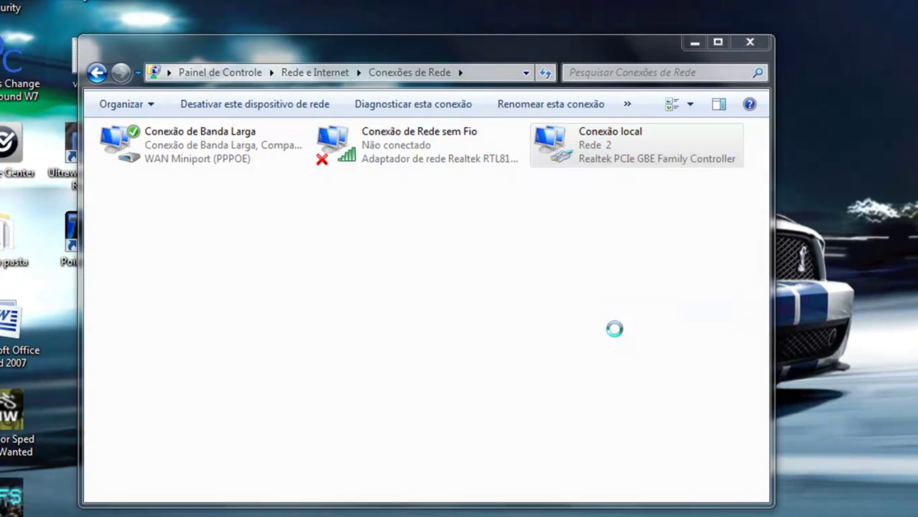
pyautogui.scroll(-2, 212, 267)
pyautogui.scroll(2, 212, 267)
pyautogui.click(193, 145)
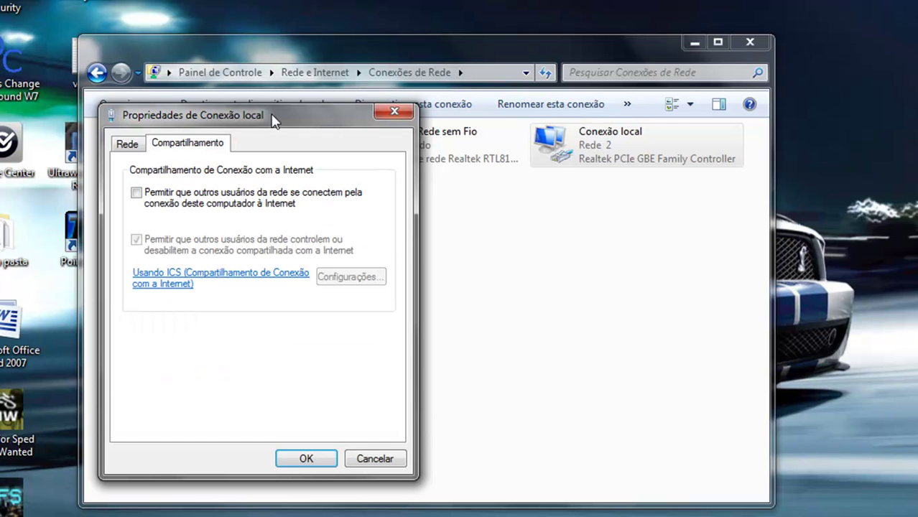
pyautogui.click(208, 200)
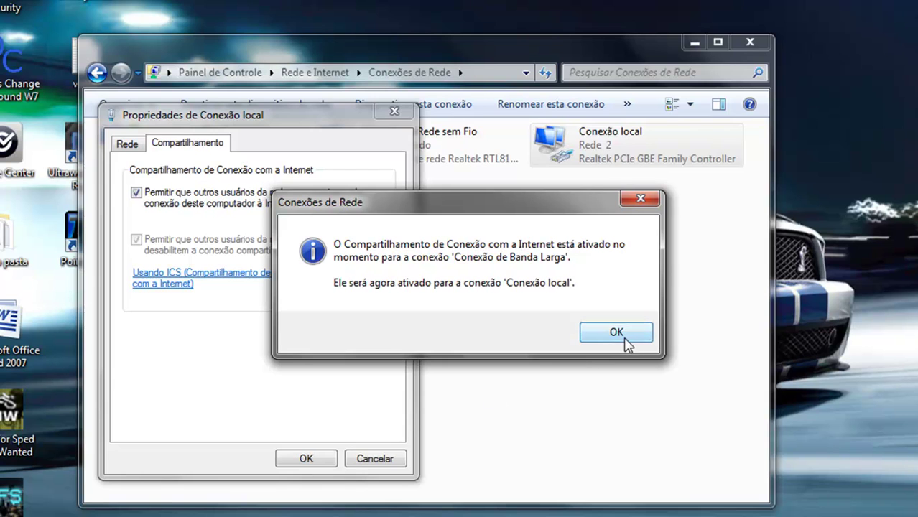
pyautogui.click(616, 336)
pyautogui.click(308, 459)
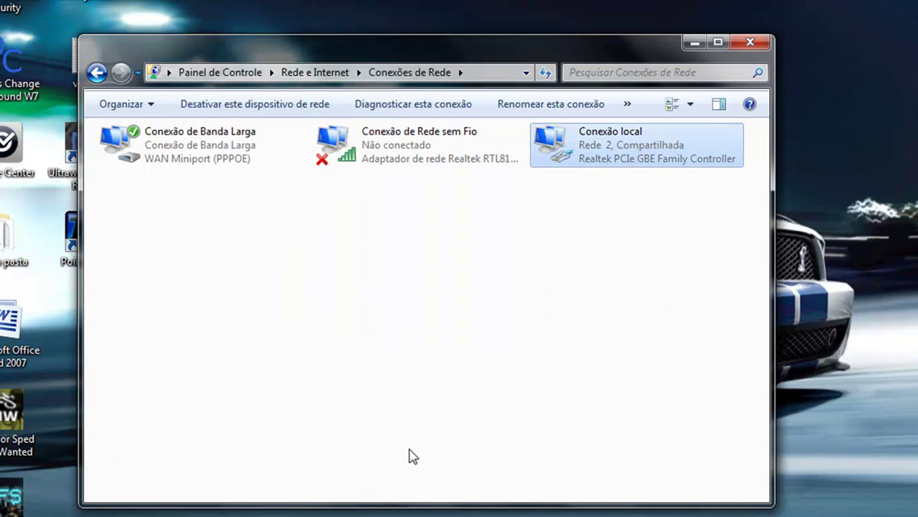
pyautogui.moveTo(626, 45); pyautogui.dragTo(683, 31)
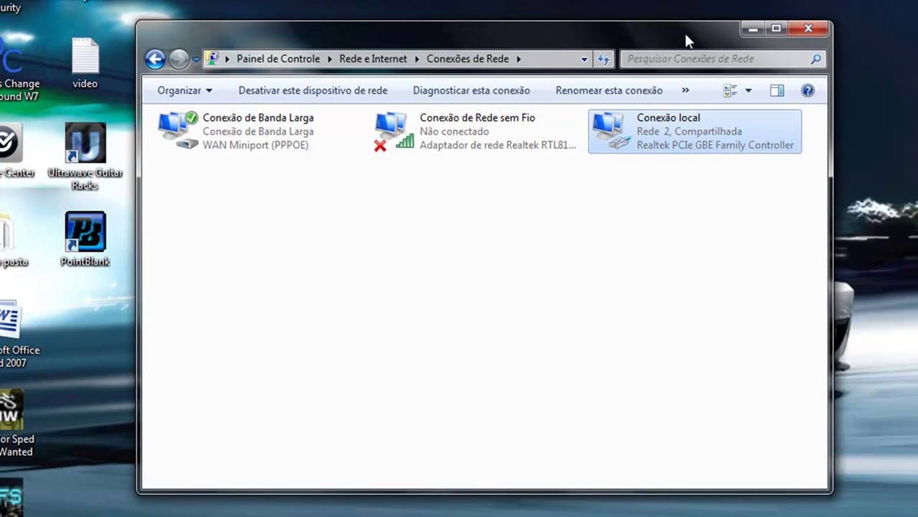
pyautogui.click(498, 296)
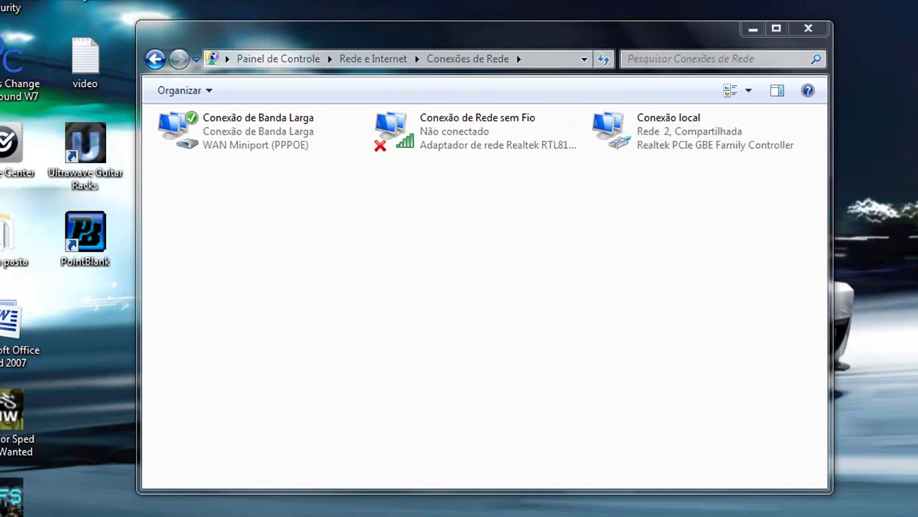
# - Switch to the Internet Explorer downloads window and remove the 90,7 MB PointB....exe entry from the list
pyautogui.click(183, 504)
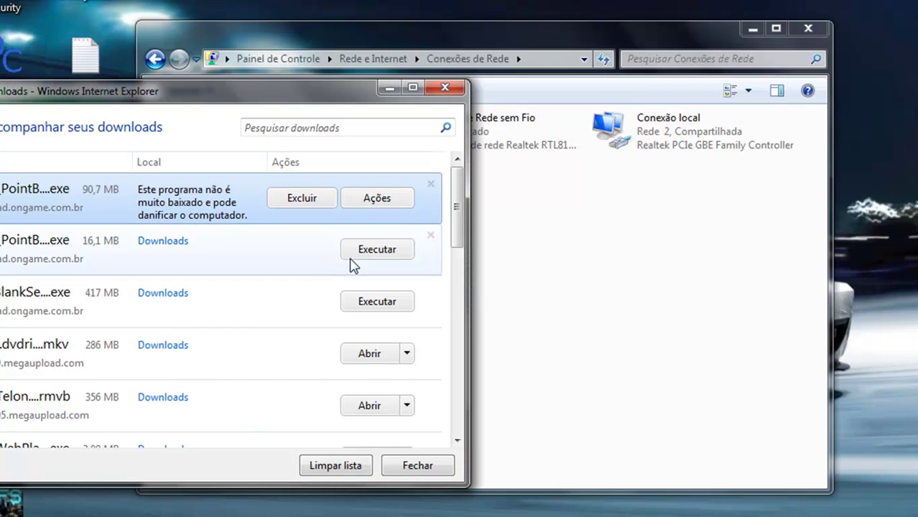
pyautogui.click(431, 184)
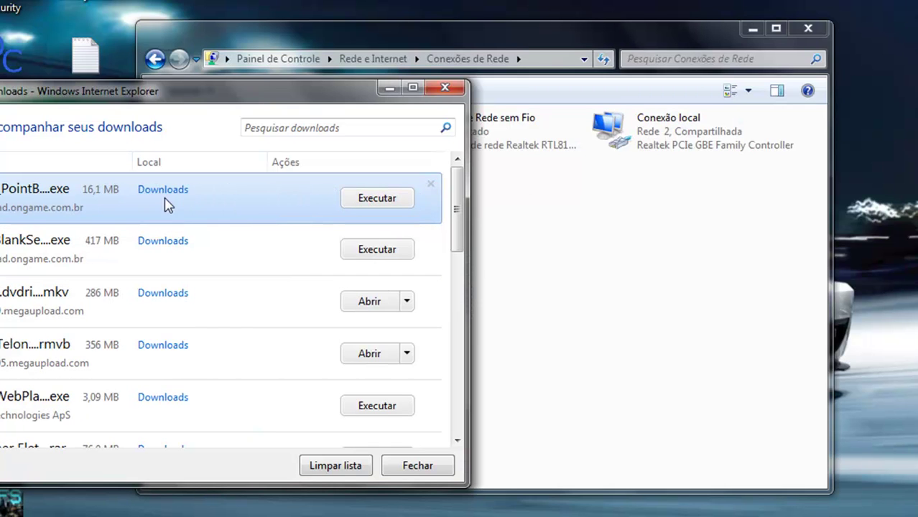
# - Run the 16,1 MB PointB....exe download and accept the licence agreement in the PointBlank installer
pyautogui.click(374, 204)
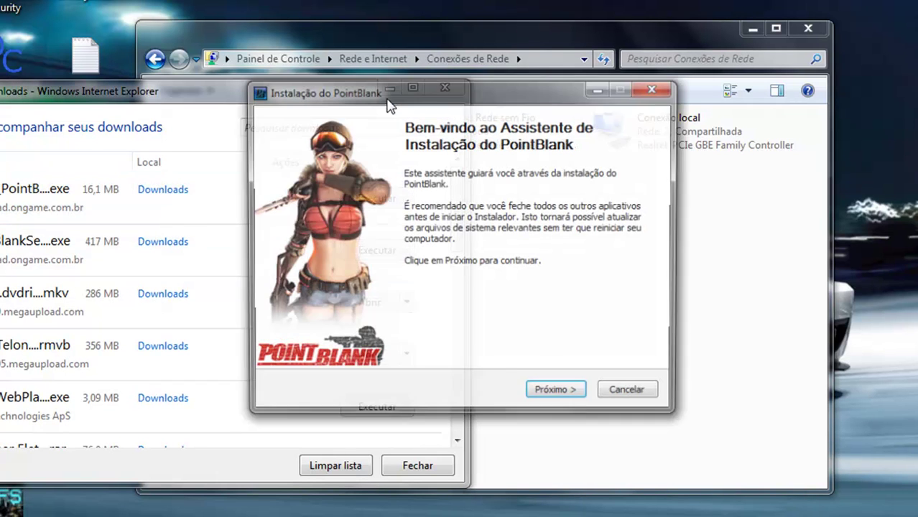
pyautogui.click(550, 396)
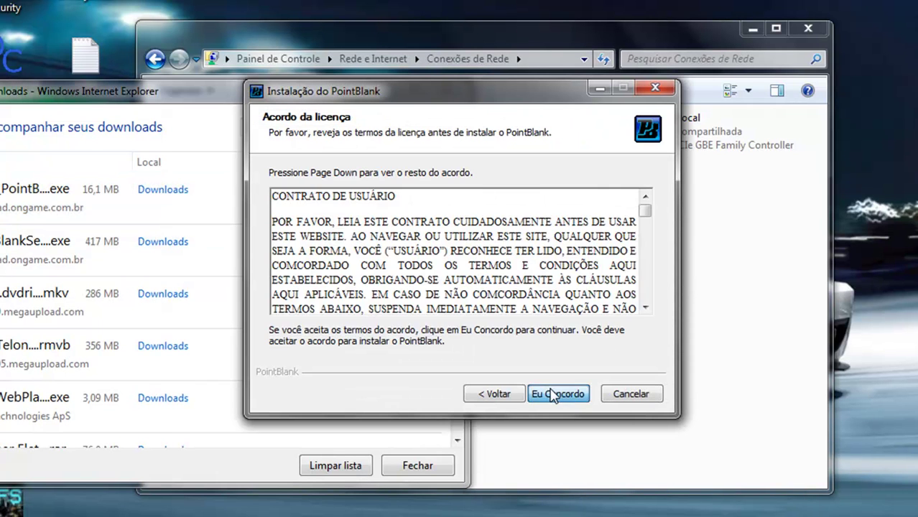
pyautogui.click(554, 395)
# - Paste the licence key into the installer's destination folder field, clear the field and return to the network connections window
pyautogui.hotkey('ctrl', 'v')
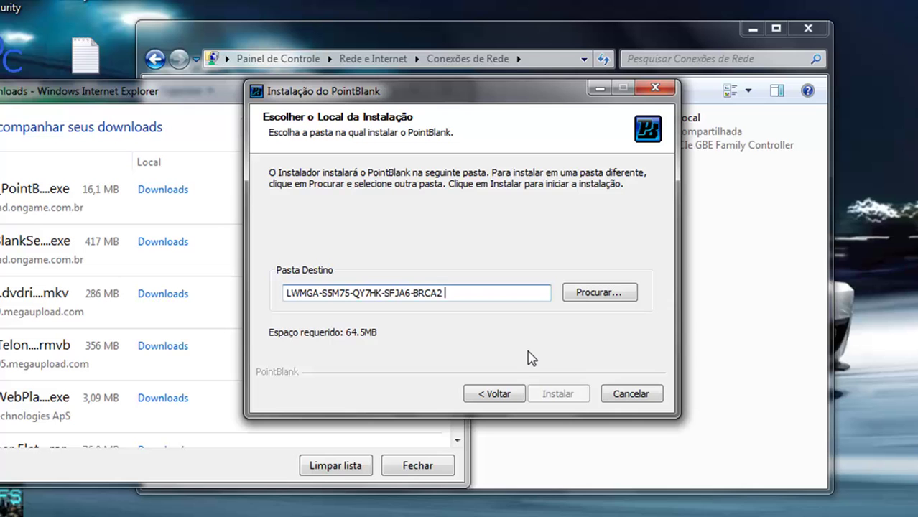
pyautogui.doubleClick(538, 296)
pyautogui.press('BackSpace')
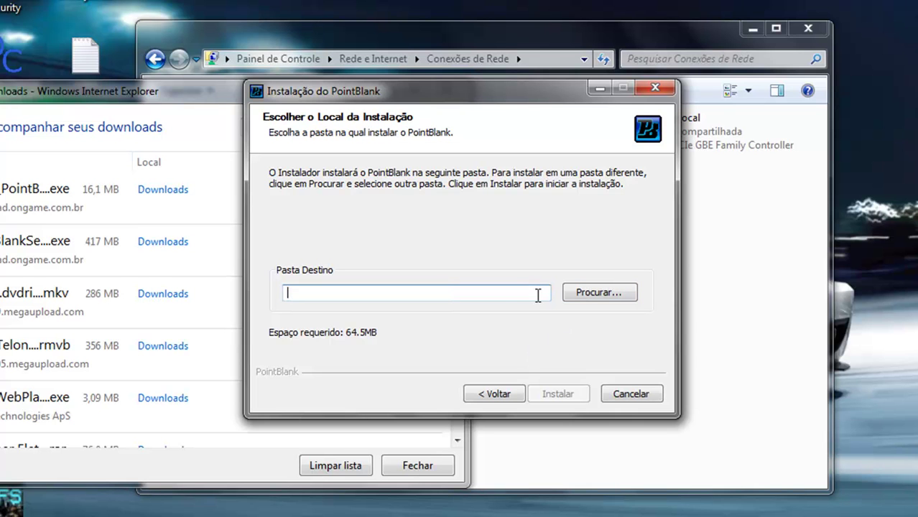
pyautogui.click(634, 483)
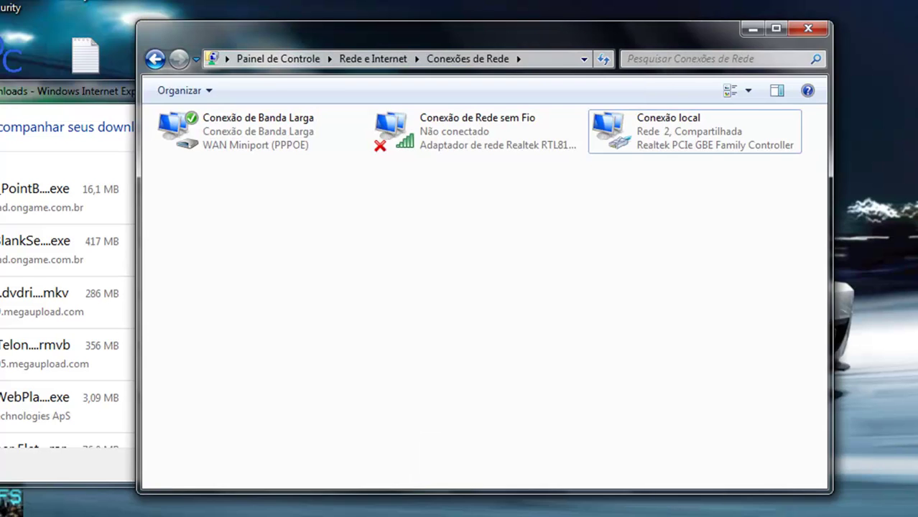
# - Switch to Notepad, write "Ae blz" in the blank document and clear the text
pyautogui.write('A')
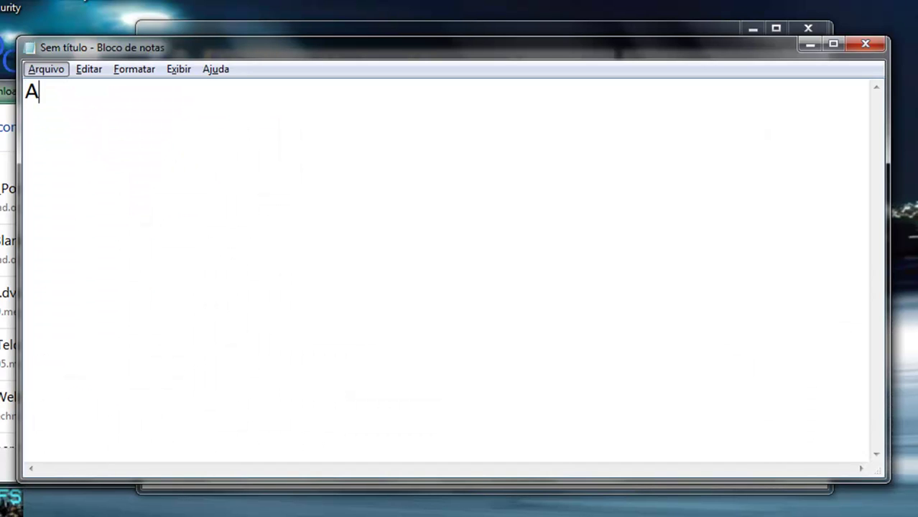
pyautogui.write('e blz')
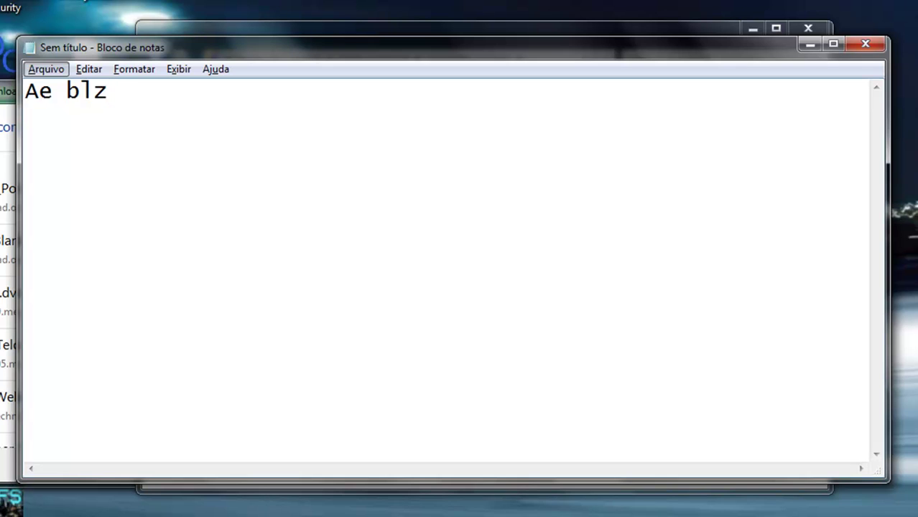
pyautogui.hotkey('ctrl', 'a')
pyautogui.press('BackSpace')
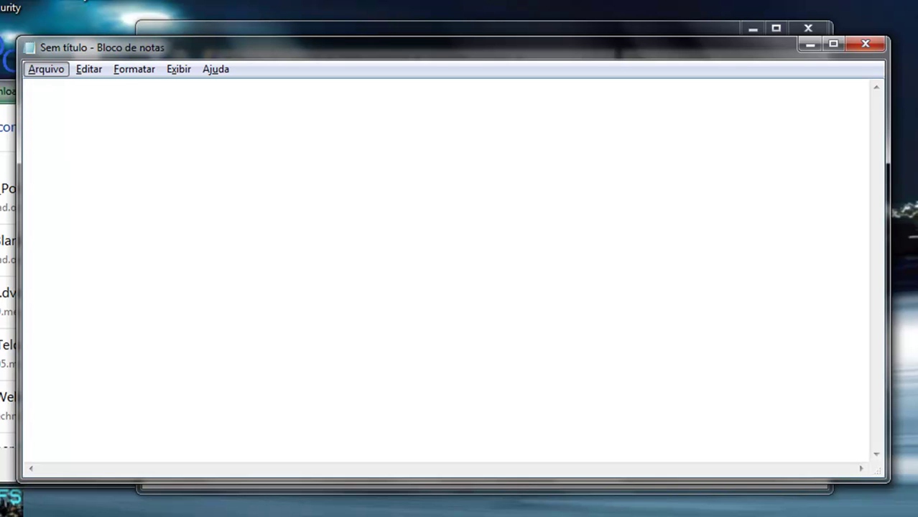
# - Write the note "eh soh conectar em outro pc i n tenha versao do window STARTER" in the empty document
pyautogui.write('eh soh con')
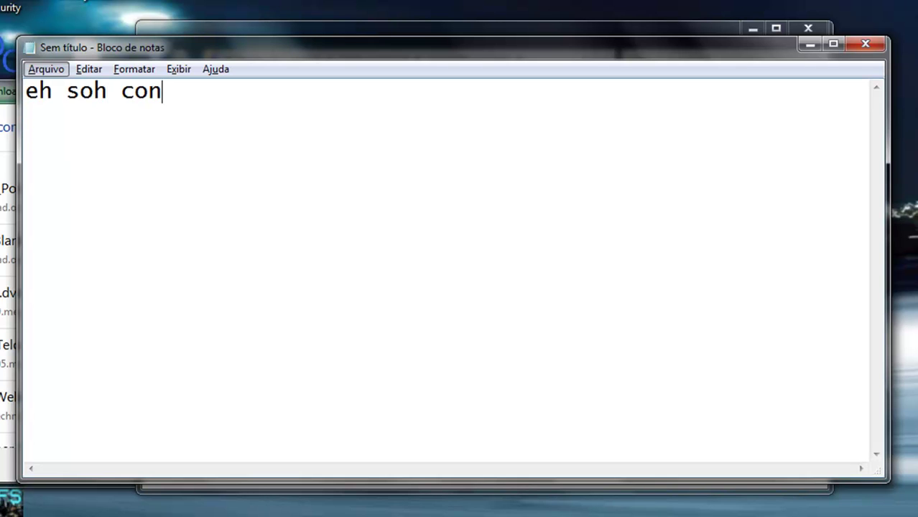
pyautogui.write('ectar em outro pc ')
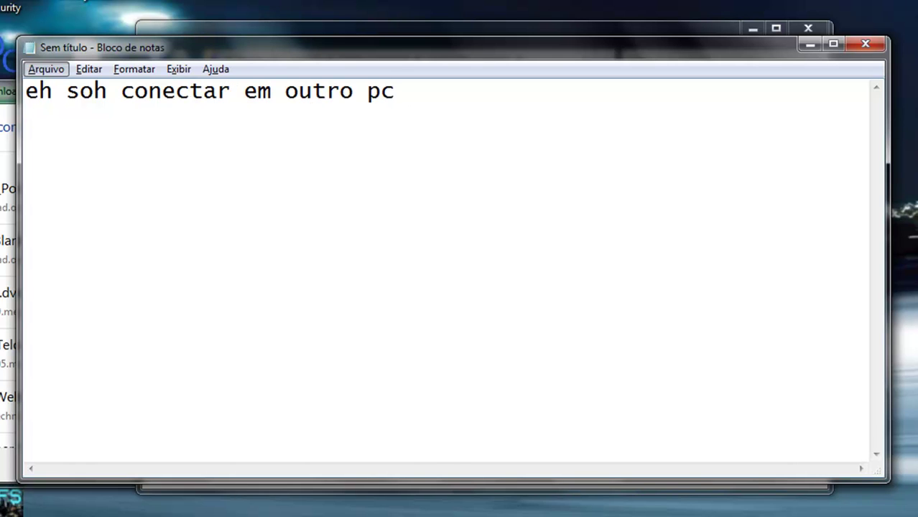
pyautogui.write('i n tenha ')
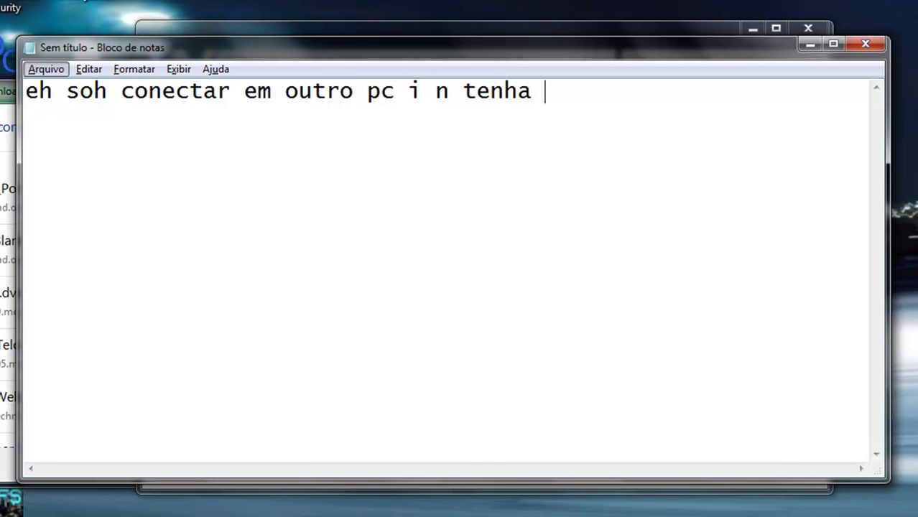
pyautogui.write('vers')
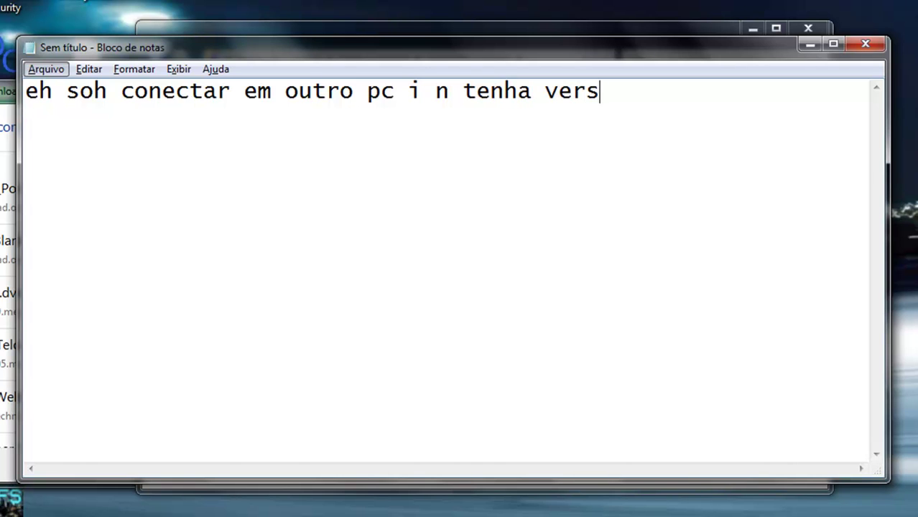
pyautogui.write('ao do window s')
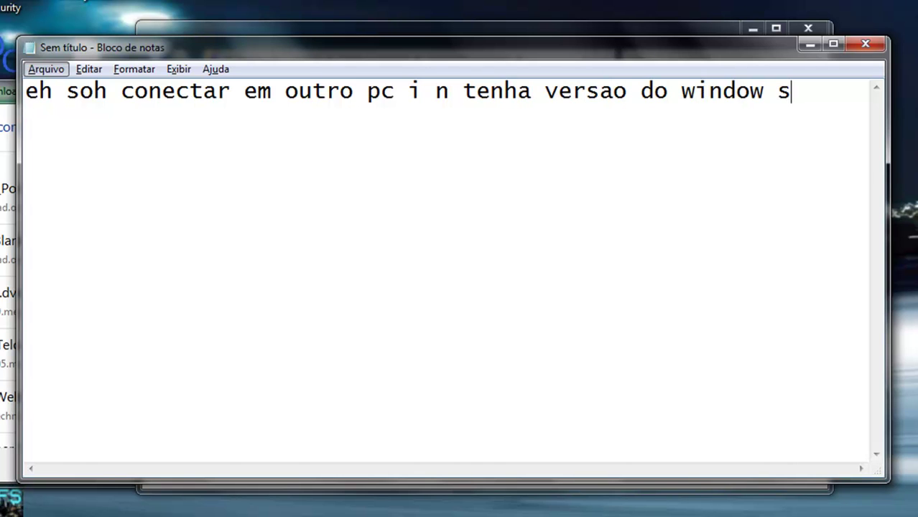
pyautogui.write('STR')
pyautogui.press('BackSpace')
pyautogui.press('BackSpace')
pyautogui.press('BackSpace')
pyautogui.press('BackSpace')
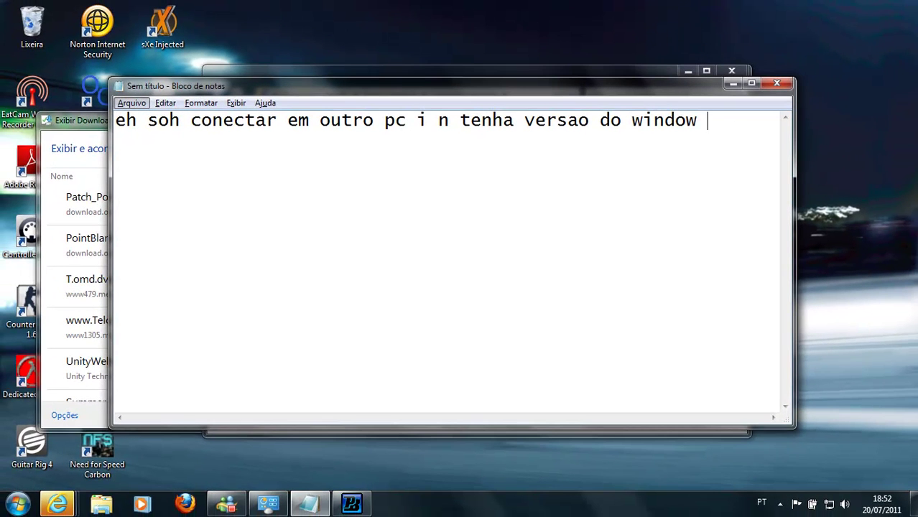
pyautogui.write('STARTER')
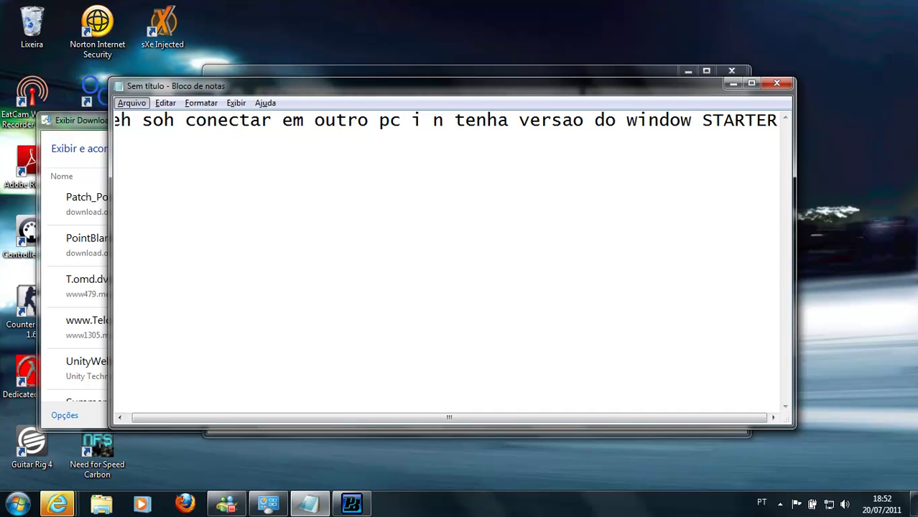
# - Highlight the word STARTER in the note and delete the document's entire text
pyautogui.doubleClick(706, 120)
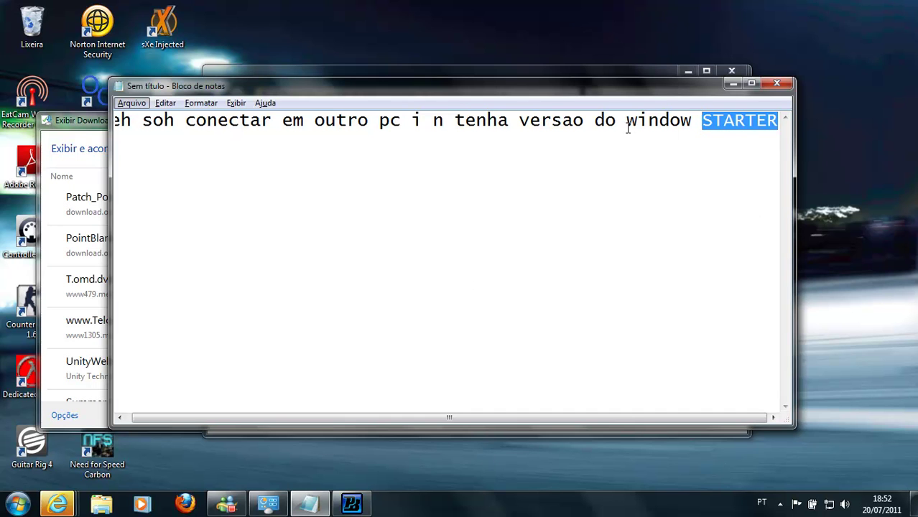
pyautogui.click(733, 126)
pyautogui.hotkey('ctrl', 'a')
pyautogui.press('BackSpace')
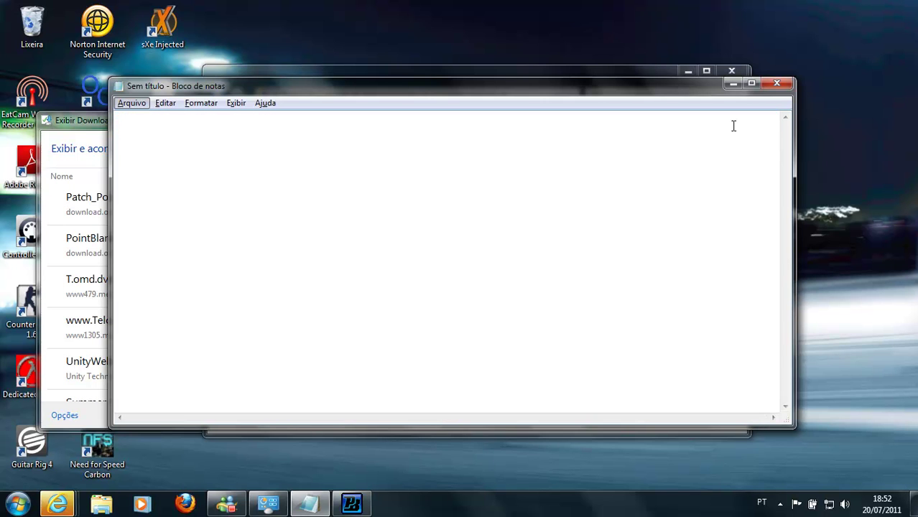